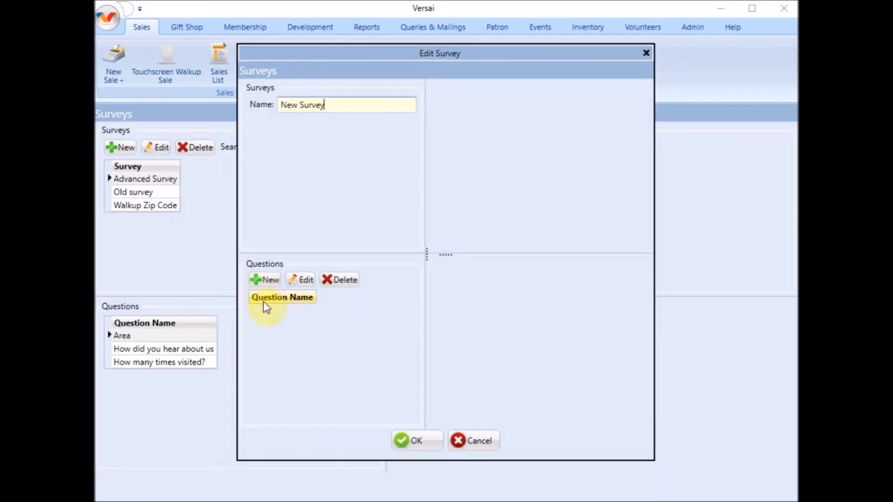
# Save the survey named New Survey, reopen it for editing and accept it without changes.
pyautogui.click(404, 442)
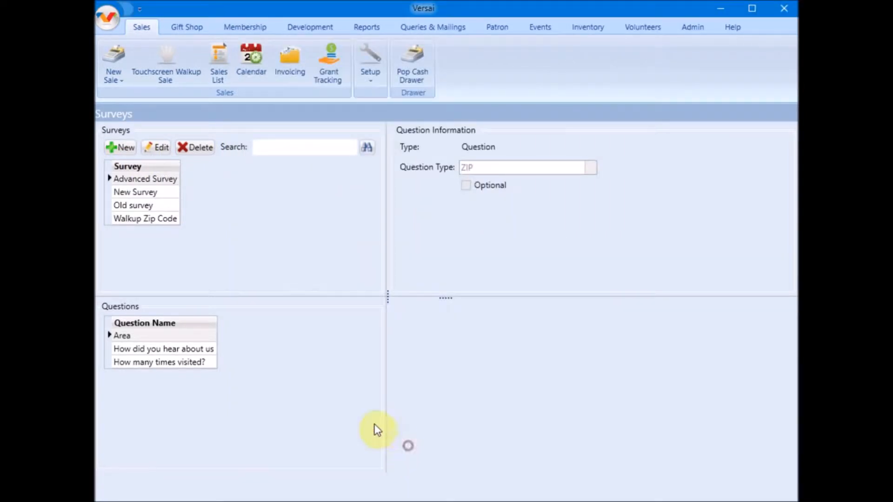
pyautogui.click(144, 192)
pyautogui.click(161, 147)
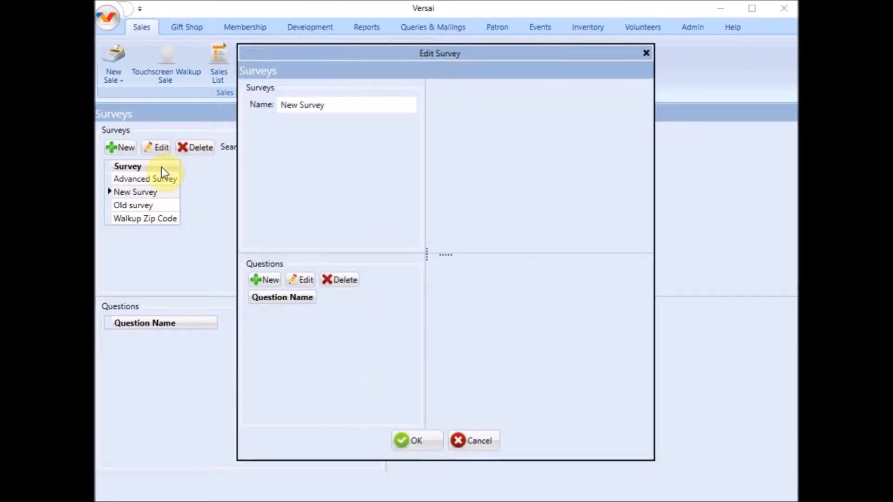
pyautogui.click(419, 440)
# Delete New Survey from the survey list.
pyautogui.click(198, 149)
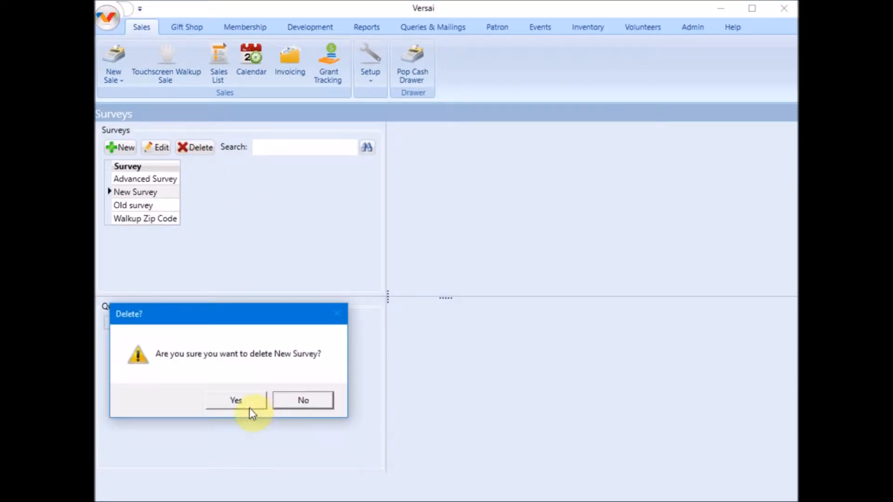
pyautogui.click(239, 401)
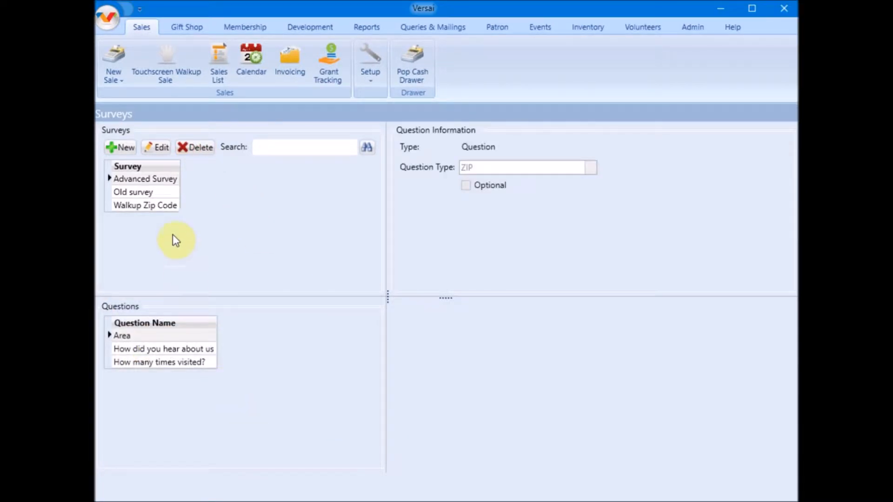
# Try to delete the Walkup Zip Code survey.
pyautogui.click(160, 205)
pyautogui.click(190, 147)
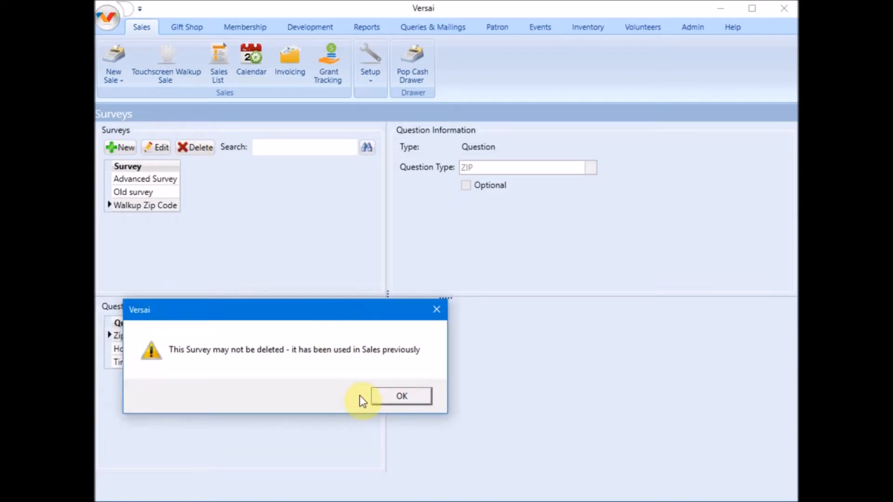
pyautogui.click(376, 401)
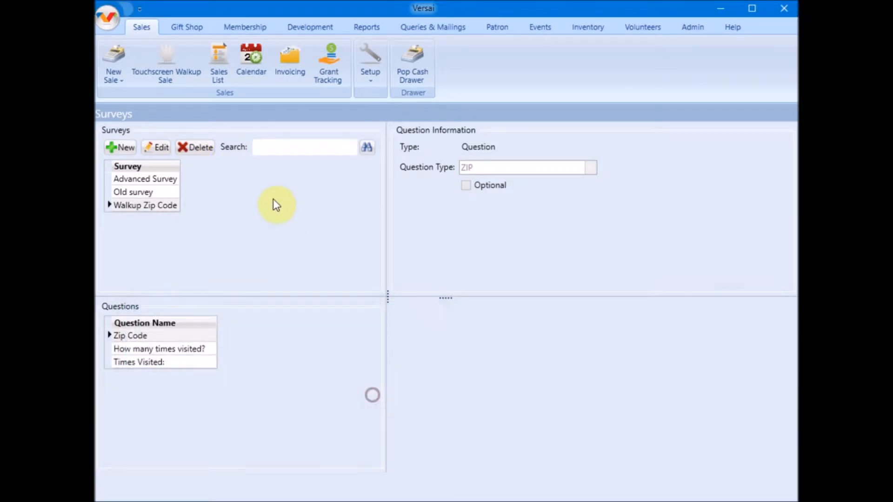
# Search the survey list for "zip" and clear the search text.
pyautogui.click(279, 153)
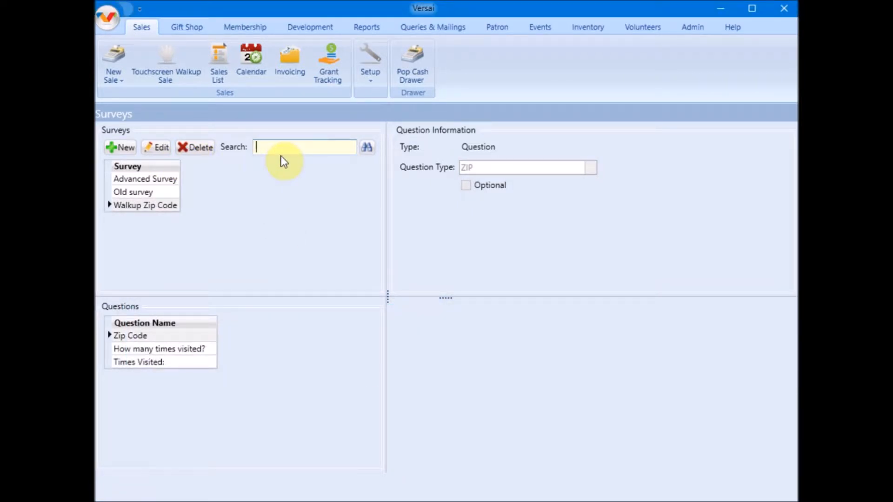
pyautogui.write('z')
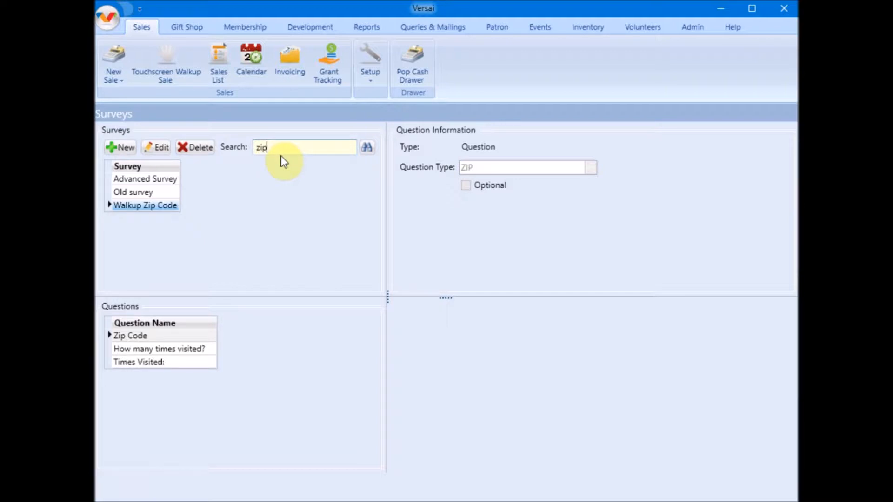
pyautogui.write('ip')
pyautogui.press('BackSpace')
pyautogui.press('BackSpace')
pyautogui.press('BackSpace')
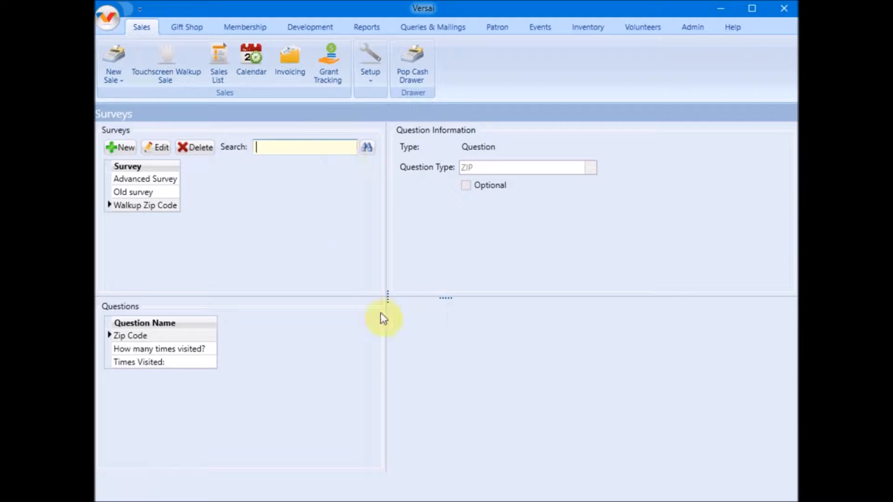
# Resize the survey panes and view the details of the questions "How many times visited?" and "Times Visited:".
pyautogui.moveTo(389, 297); pyautogui.dragTo(450, 278)
pyautogui.moveTo(388, 291); pyautogui.dragTo(406, 301)
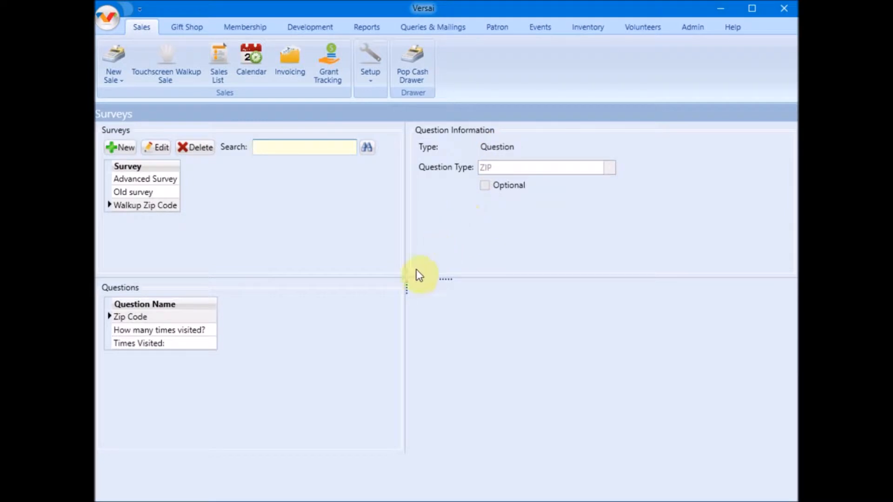
pyautogui.click(174, 334)
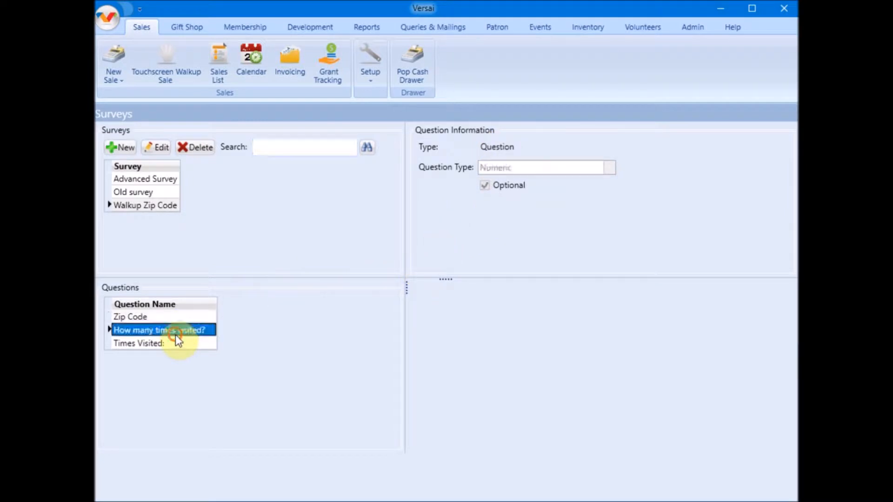
pyautogui.click(176, 343)
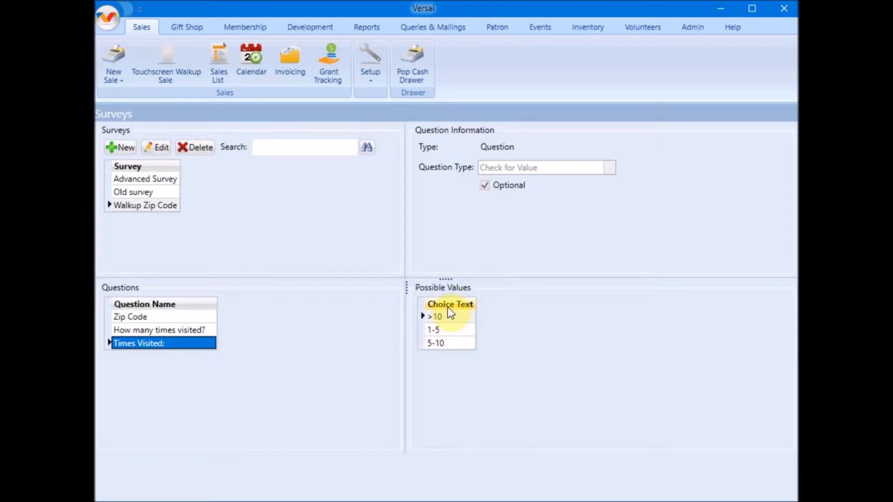
# Add a question named "new" to the Walkup Zip Code survey, with question type ZIP and not optional.
pyautogui.click(162, 207)
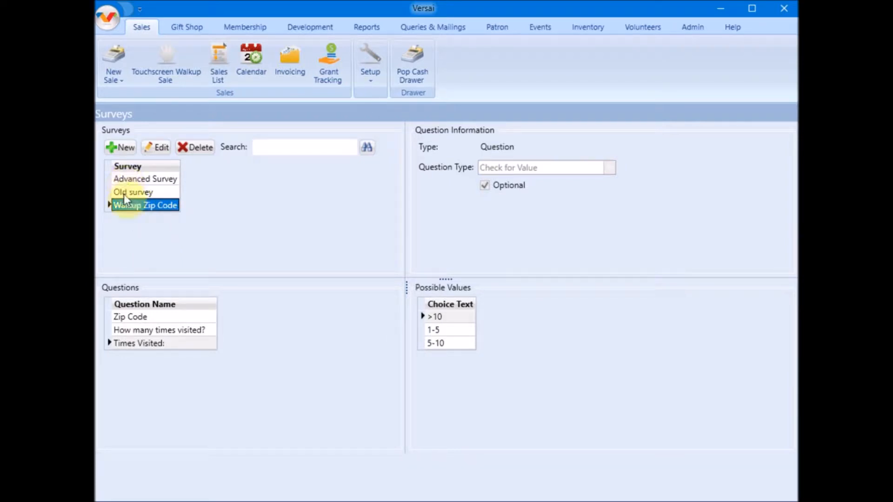
pyautogui.click(161, 148)
pyautogui.click(268, 280)
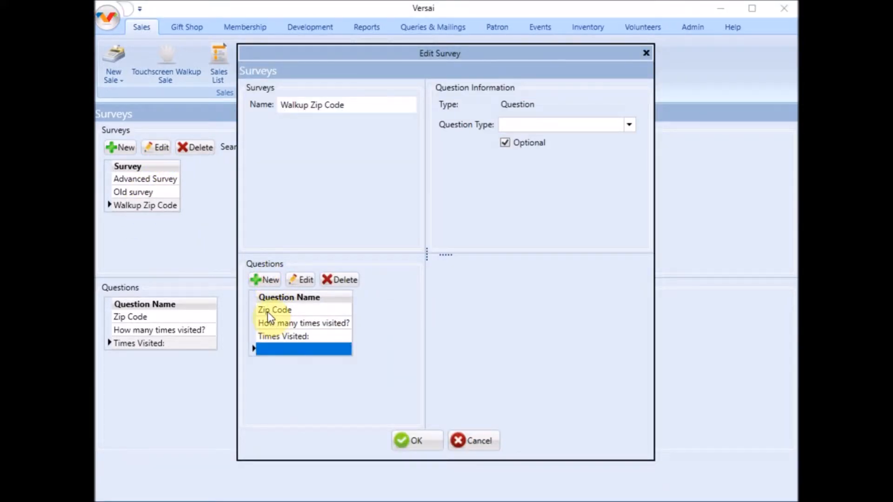
pyautogui.click(276, 350)
pyautogui.write('new')
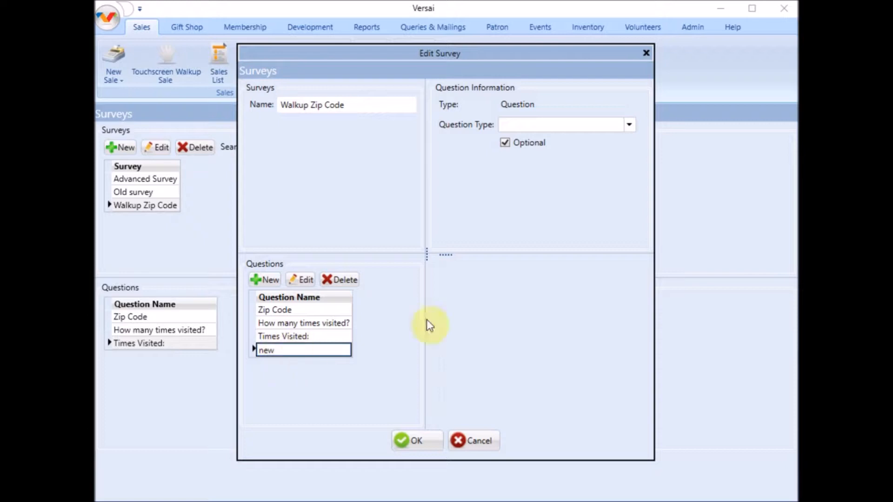
pyautogui.click(632, 123)
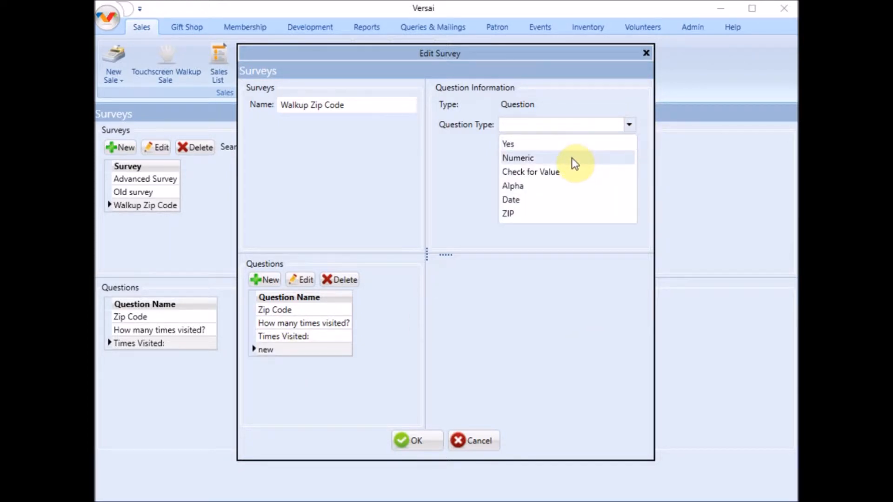
pyautogui.click(535, 212)
pyautogui.click(505, 143)
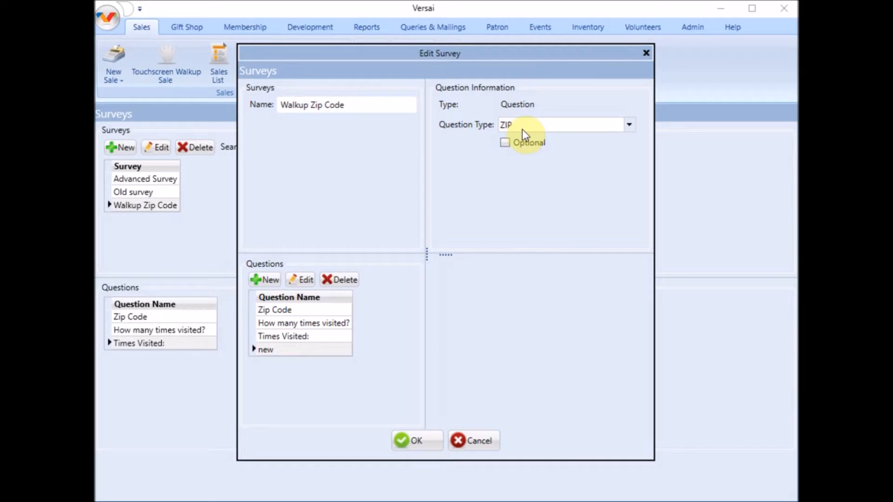
# Delete the question "new" from the Walkup Zip Code survey and accept the survey.
pyautogui.click(300, 350)
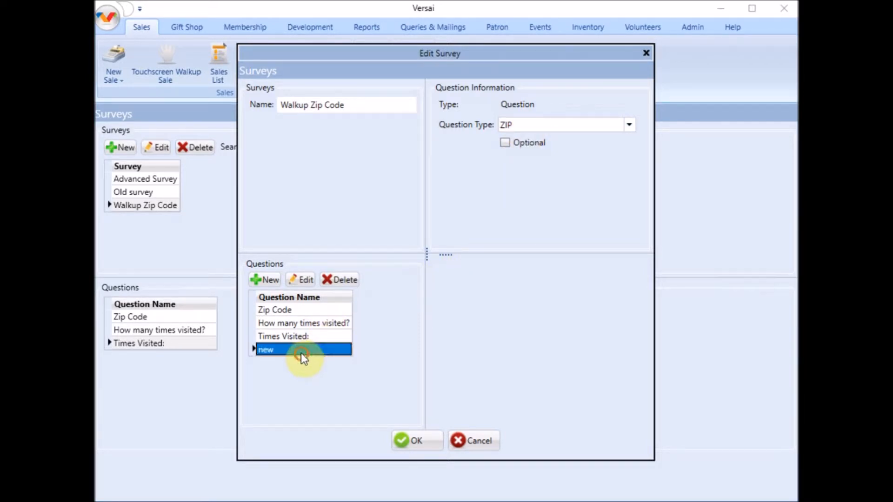
pyautogui.click(331, 285)
pyautogui.click(244, 403)
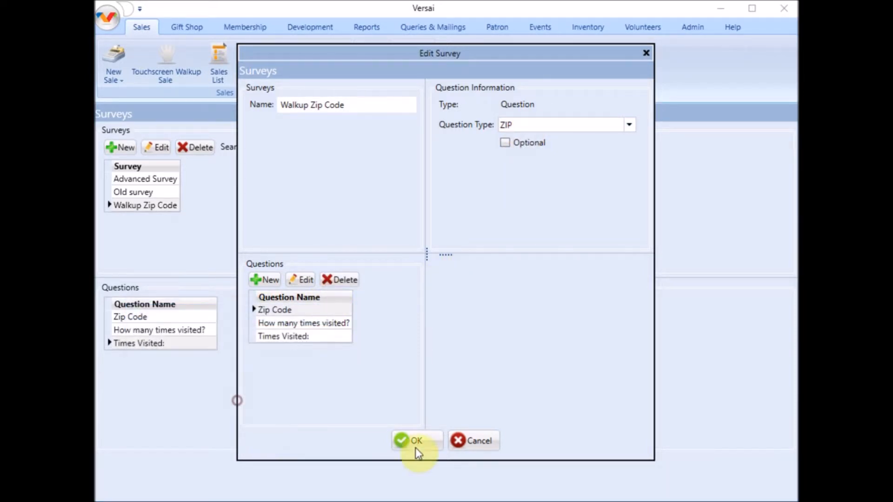
pyautogui.click(428, 446)
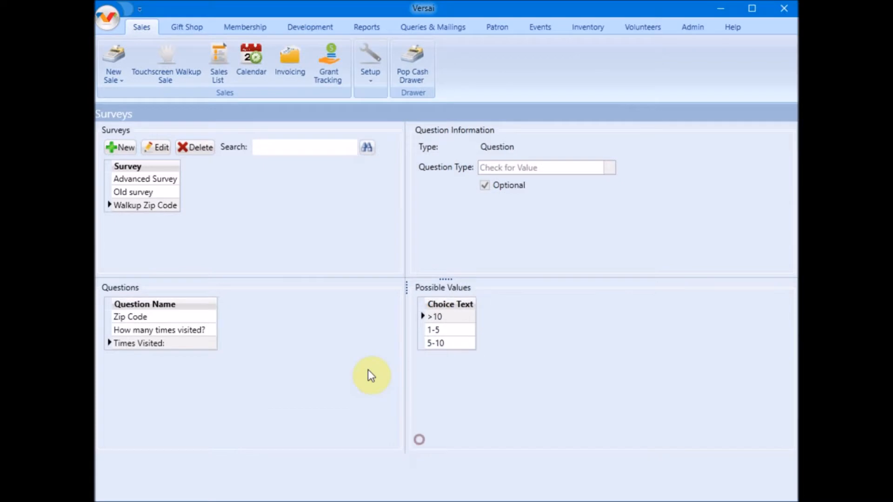
# Review the questions of Old survey and Walkup Zip Code, including the possible values of "Times Visited:".
pyautogui.click(131, 192)
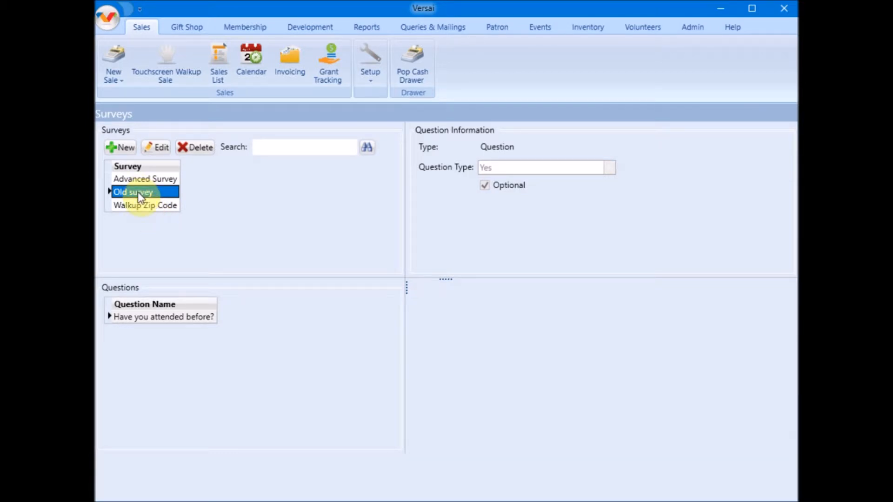
pyautogui.click(140, 204)
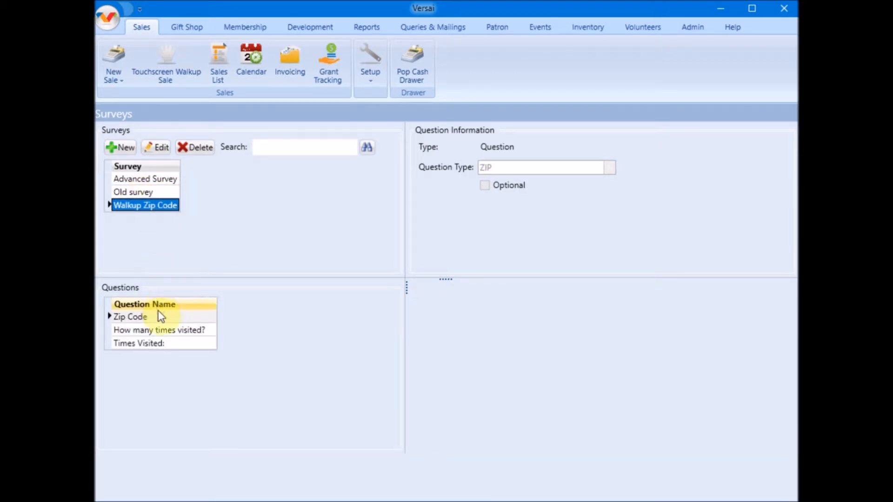
pyautogui.click(161, 331)
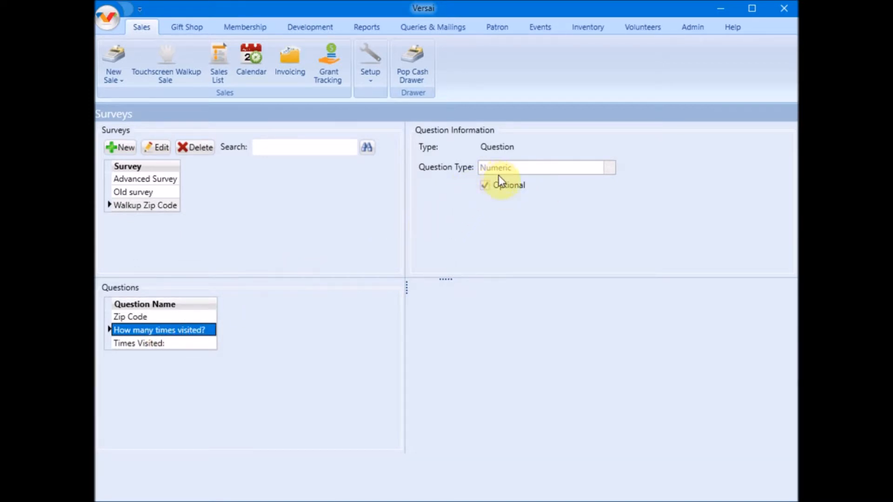
pyautogui.click(209, 344)
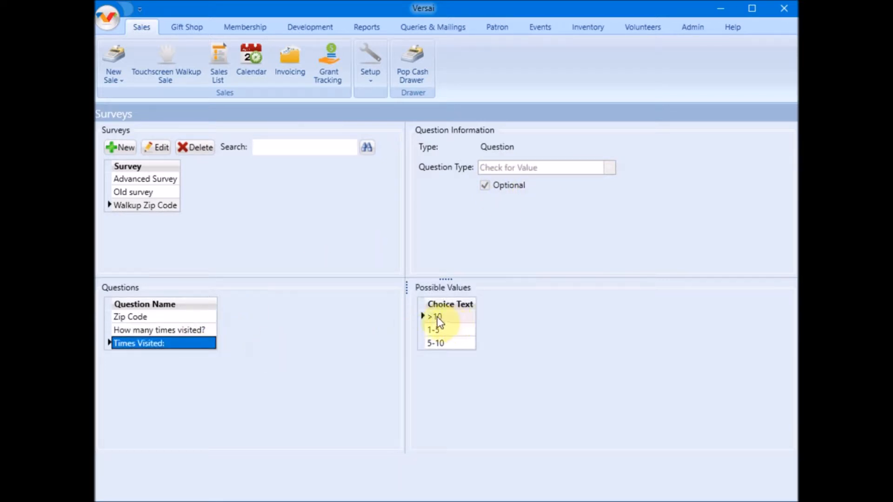
pyautogui.click(451, 329)
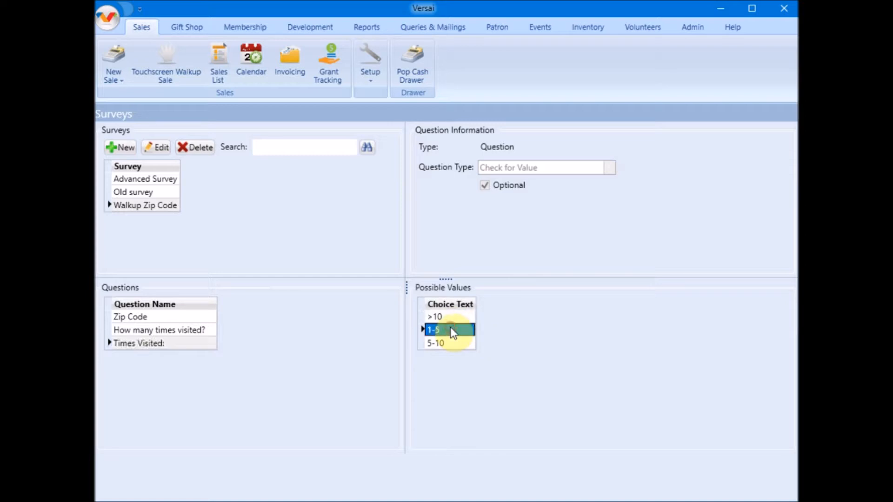
pyautogui.click(445, 340)
pyautogui.click(444, 317)
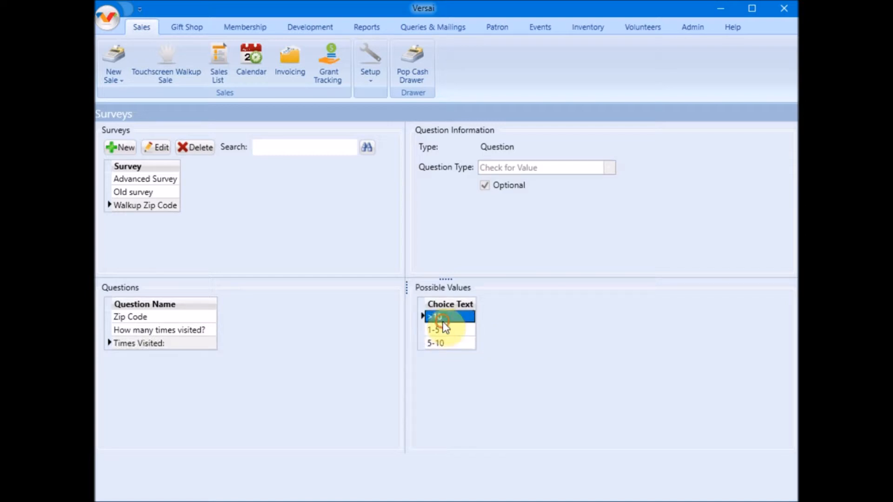
# Add the possible value "First Visit" to the "Times Visited:" question of the Walkup Zip Code survey and save it.
pyautogui.click(161, 148)
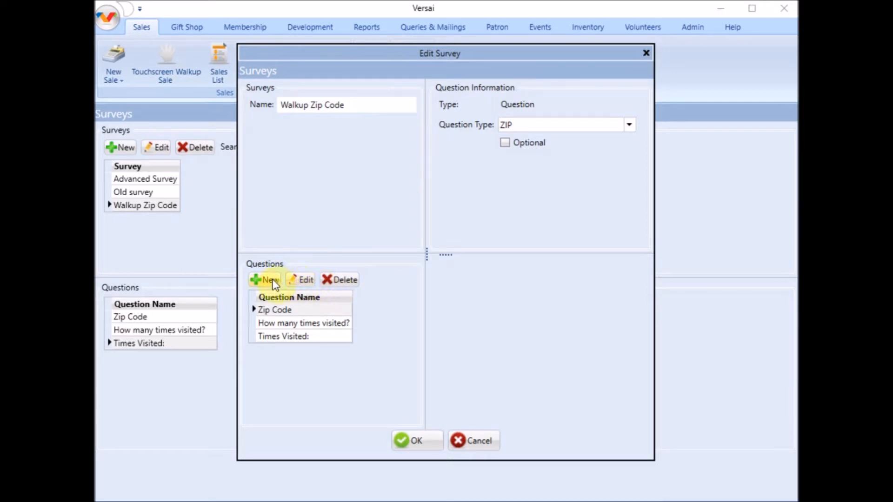
pyautogui.click(278, 336)
pyautogui.click(447, 281)
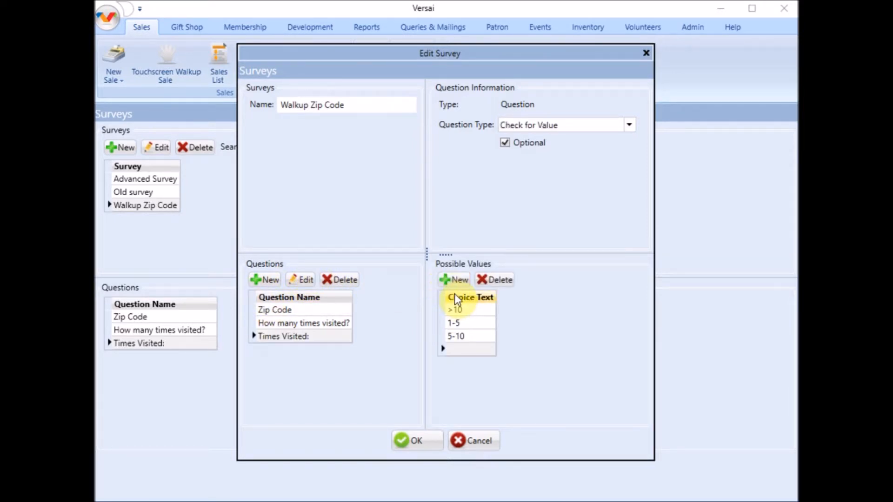
pyautogui.click(458, 353)
pyautogui.write('Fir')
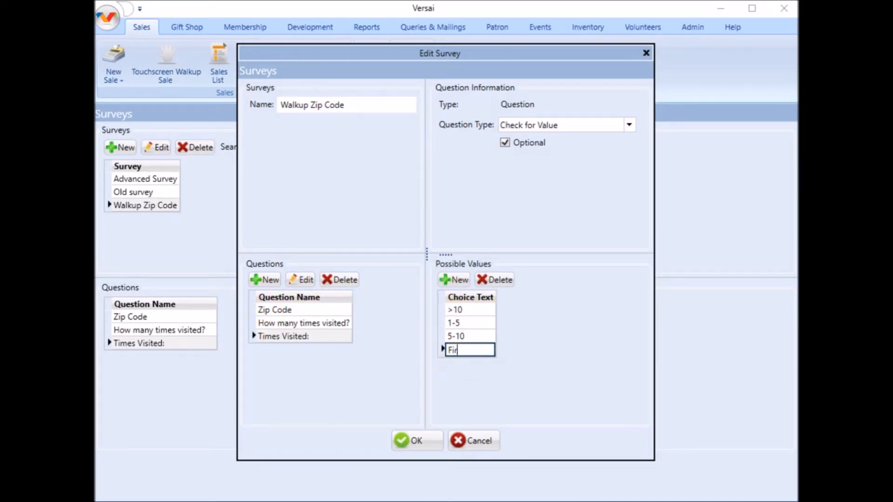
pyautogui.write('st Visit')
pyautogui.press('Return')
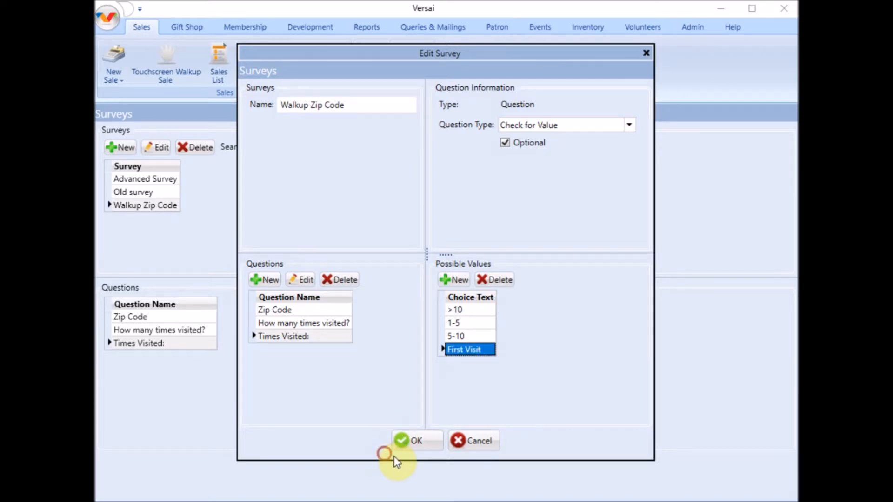
pyautogui.click(409, 440)
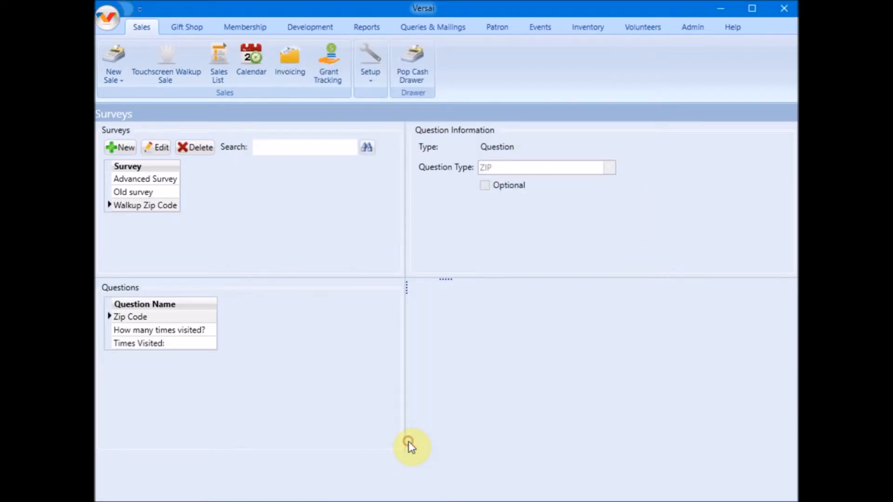
# Open the Daily Setup listing and run its search with no filters set.
pyautogui.click(375, 66)
pyautogui.click(399, 142)
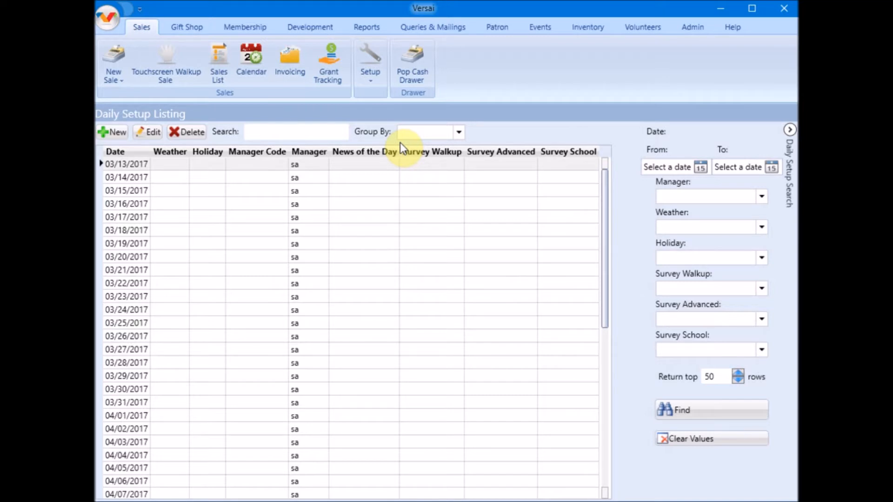
pyautogui.moveTo(601, 240)
pyautogui.mouseDown()
pyautogui.moveTo(599, 361)
pyautogui.moveTo(615, 244)
pyautogui.mouseUp()
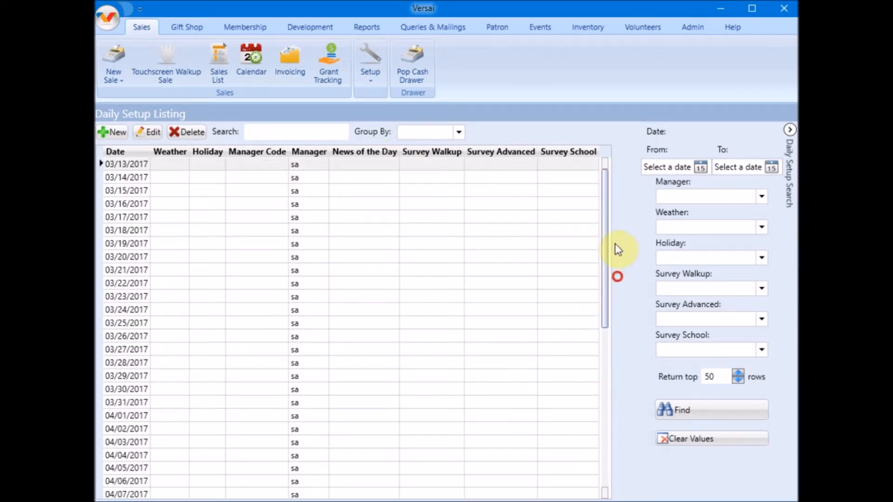
pyautogui.click(702, 169)
pyautogui.click(769, 170)
pyautogui.click(769, 170)
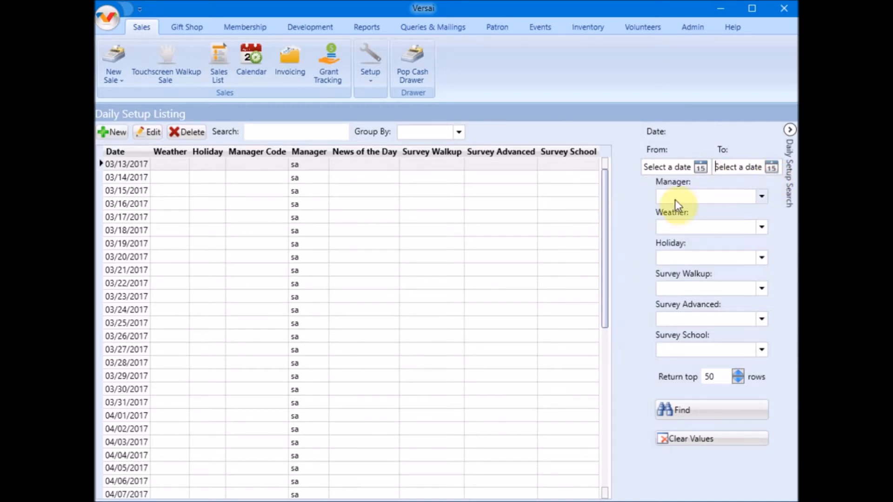
pyautogui.click(705, 408)
# View the 03/15/2017 daily setup entry and close it without making changes.
pyautogui.click(248, 191)
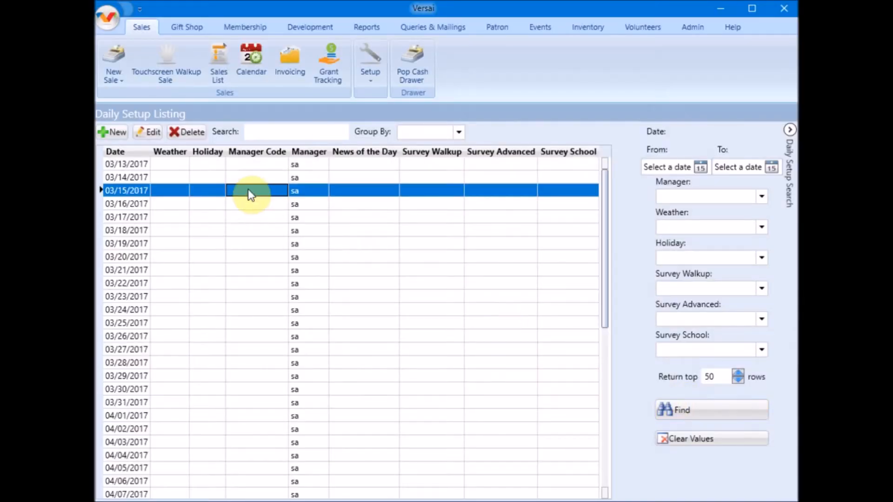
pyautogui.doubleClick(248, 191)
pyautogui.click(479, 391)
pyautogui.click(155, 137)
pyautogui.click(483, 390)
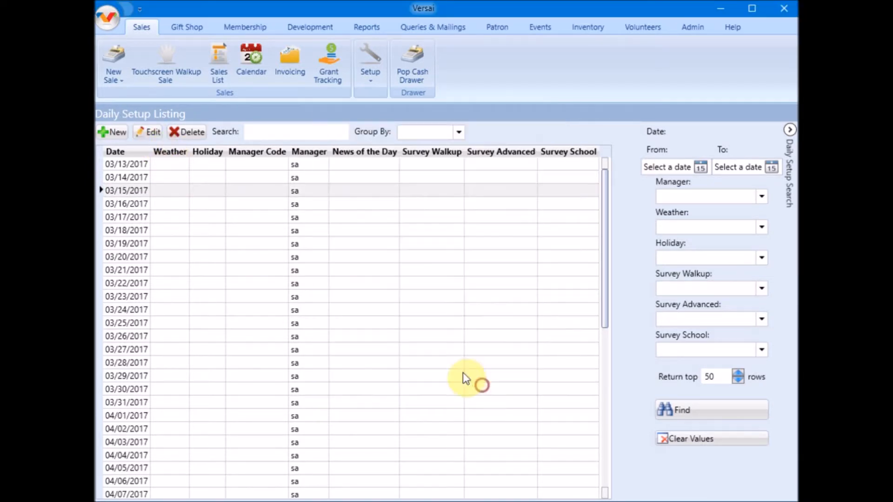
# Delete the 03/13/2017 entry from the Daily Setup listing.
pyautogui.click(205, 255)
pyautogui.click(199, 163)
pyautogui.click(188, 131)
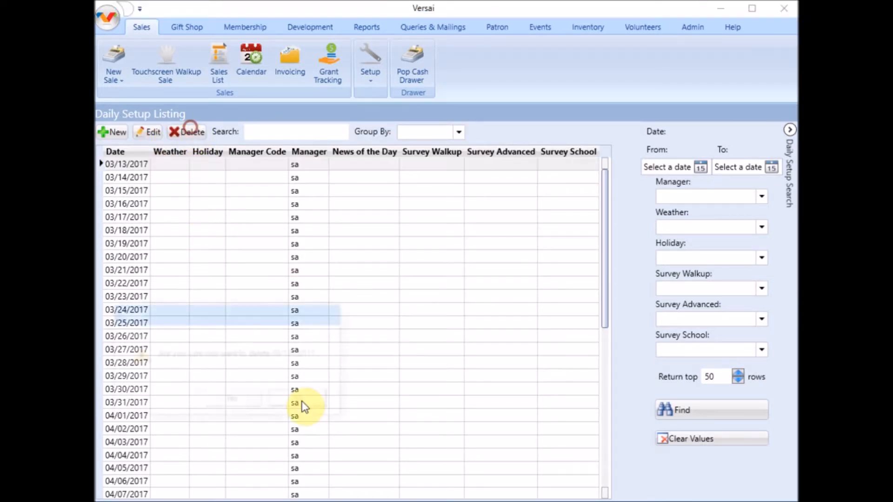
pyautogui.click(249, 407)
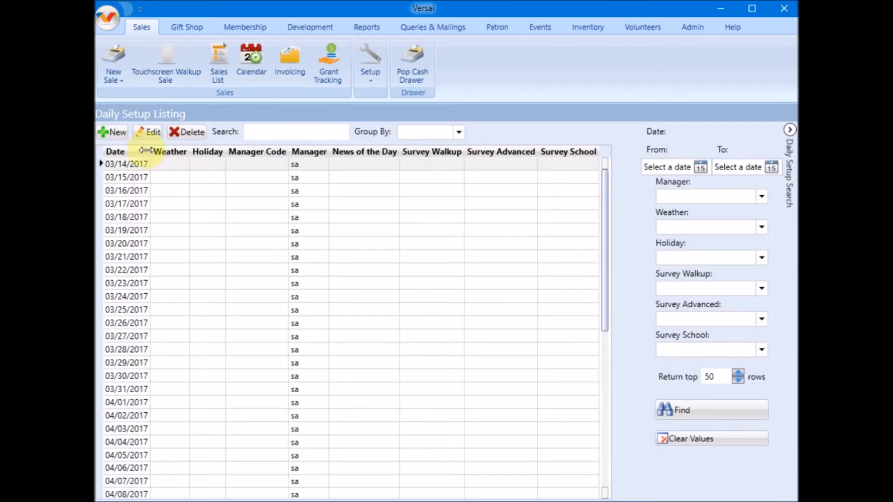
# Start a new daily setup covering the date range 3/13/2017 to 3/18/2017.
pyautogui.click(113, 131)
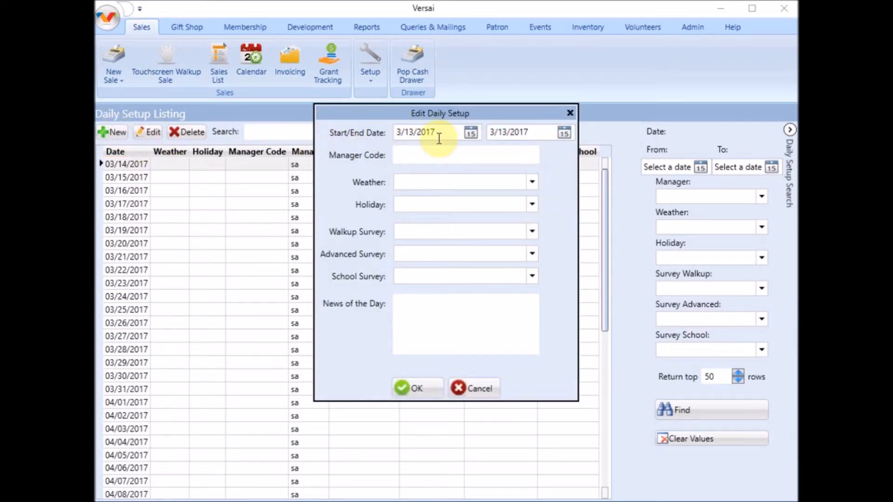
pyautogui.click(508, 133)
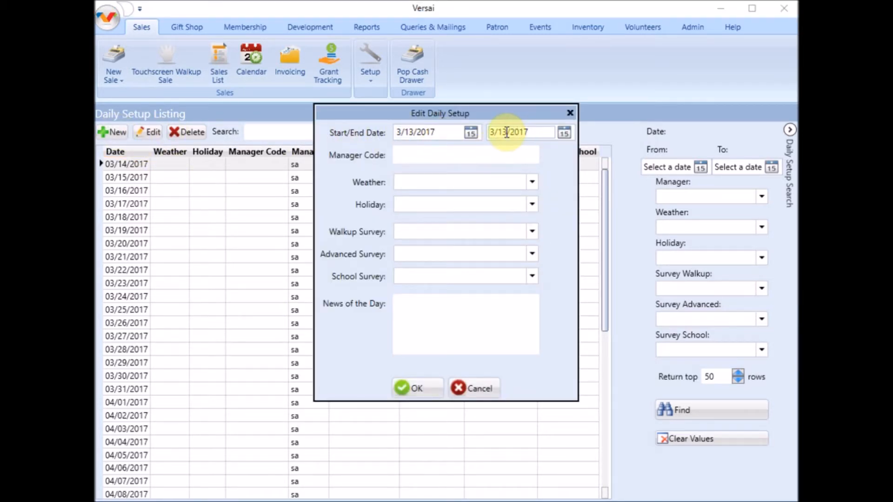
pyautogui.press('BackSpace')
pyautogui.press('BackSpace')
pyautogui.write('18')
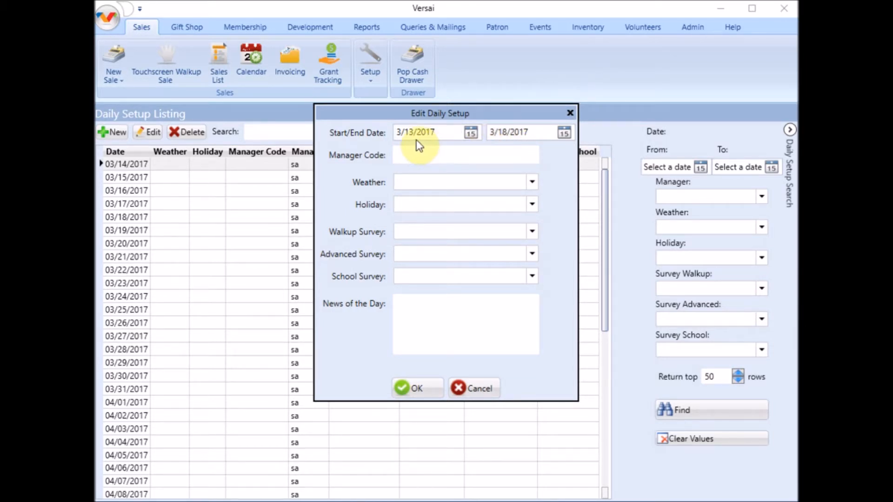
# Look over the Manager Code field and the Weather and Holiday choices of the new daily setup, leaving them blank.
pyautogui.click(434, 154)
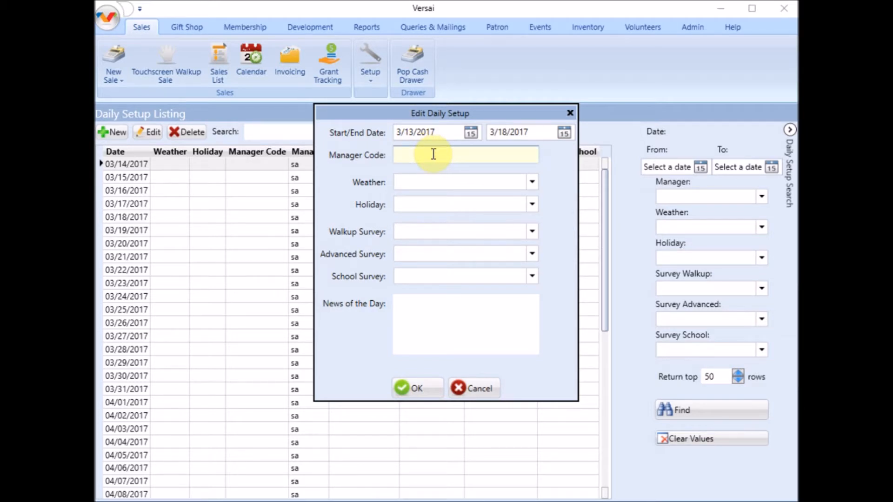
pyautogui.click(532, 182)
pyautogui.click(542, 189)
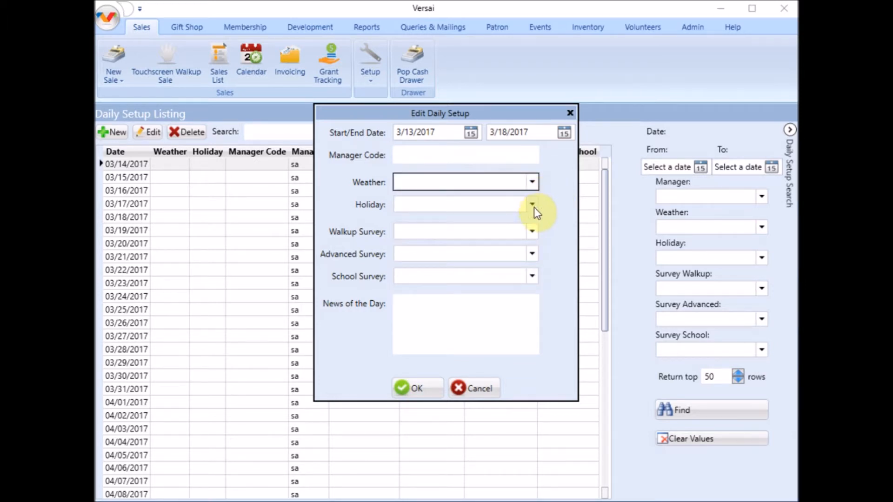
pyautogui.click(534, 208)
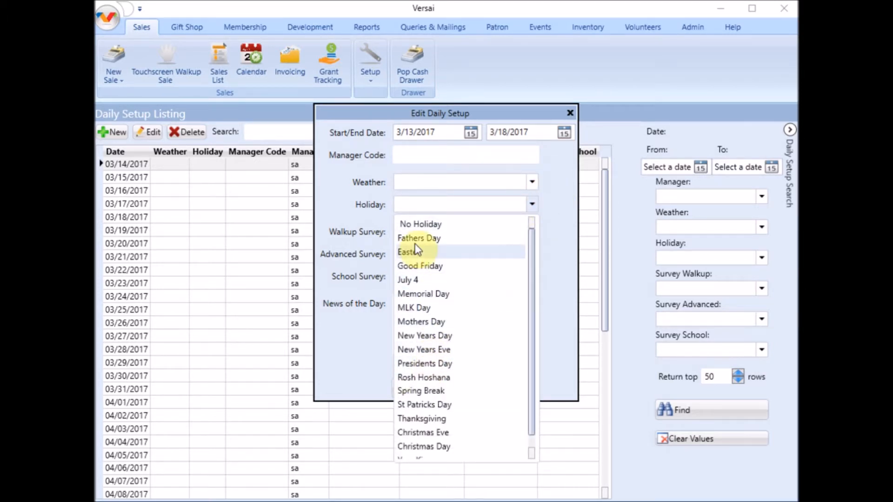
pyautogui.click(551, 257)
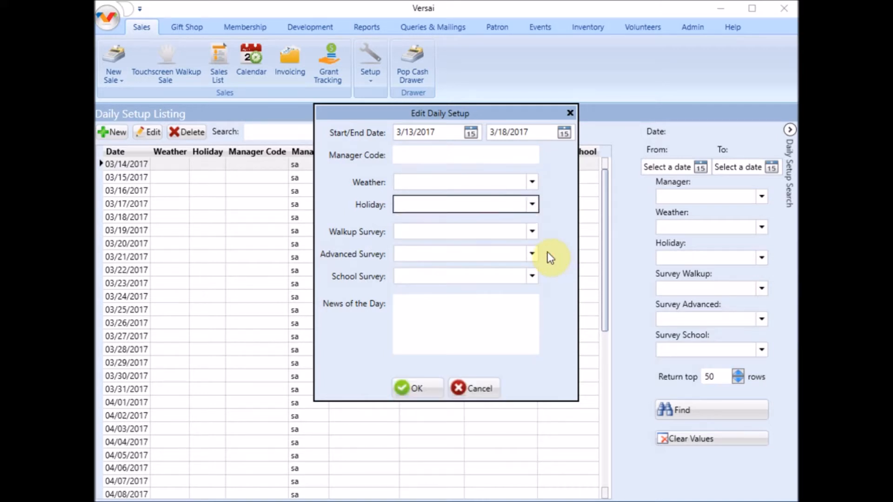
# Assign Walkup Zip Code as the walkup survey and Advanced Survey as the advanced survey, leaving the school survey blank.
pyautogui.click(531, 232)
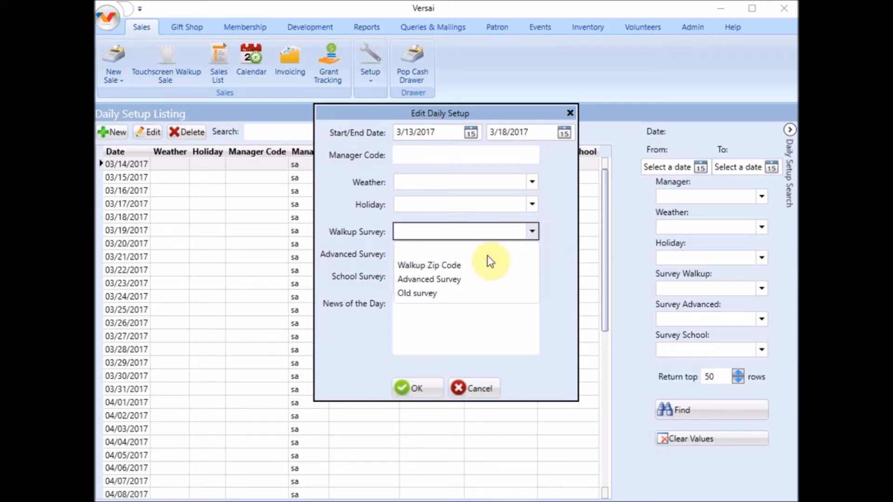
pyautogui.click(465, 264)
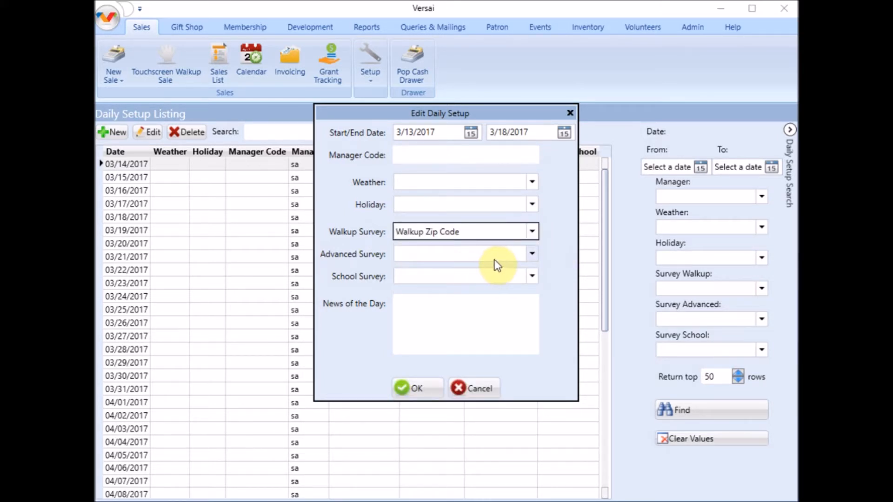
pyautogui.click(524, 255)
pyautogui.click(488, 301)
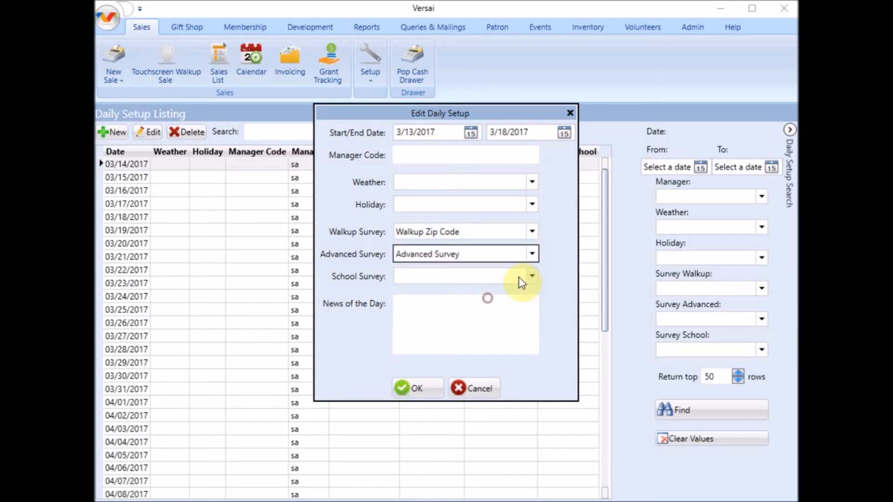
pyautogui.click(531, 275)
pyautogui.click(531, 275)
# Enter the news of the day "Remember there are 2 special admission events today!" and save the daily setup for the whole date range.
pyautogui.click(459, 323)
pyautogui.write('Remember there')
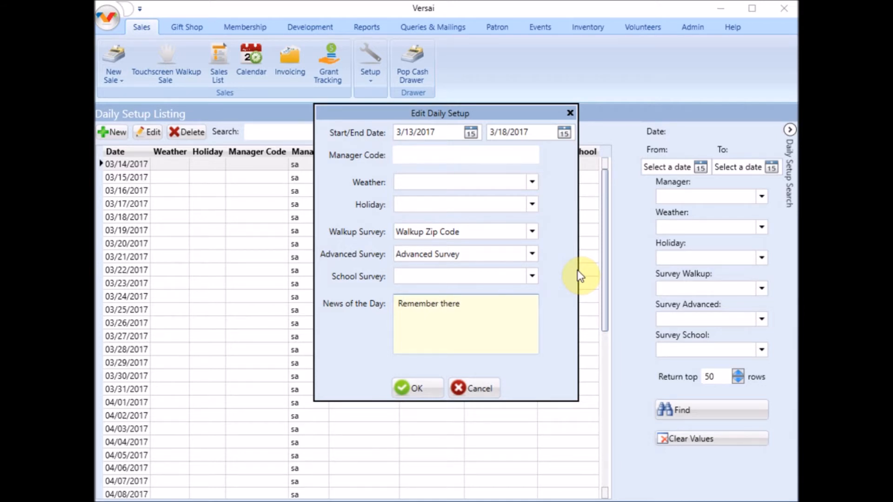
pyautogui.write(' are 2 special admission')
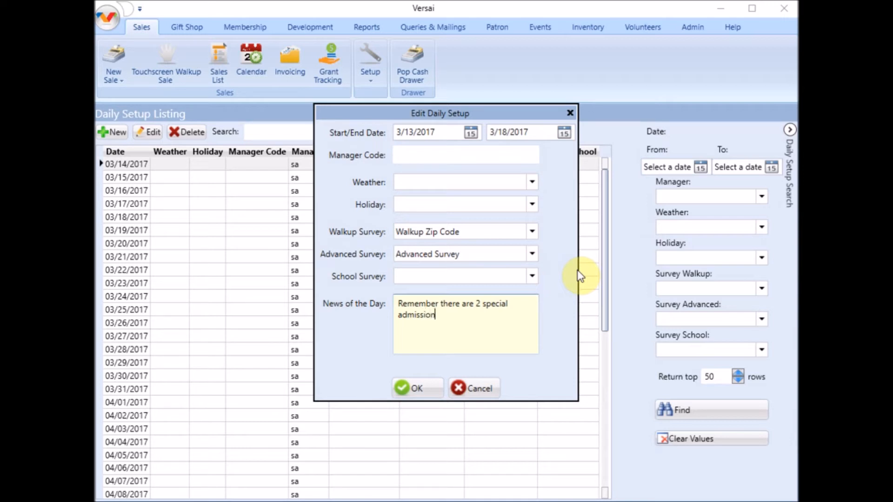
pyautogui.write(' events today.')
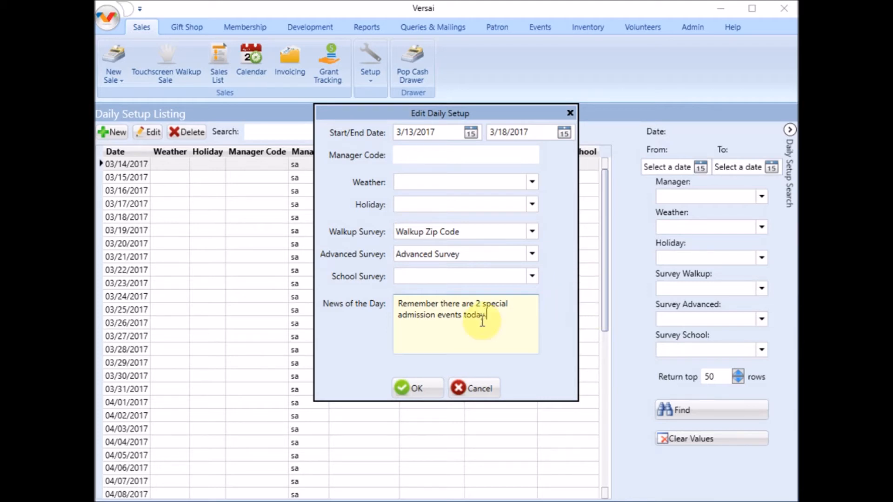
pyautogui.click(418, 389)
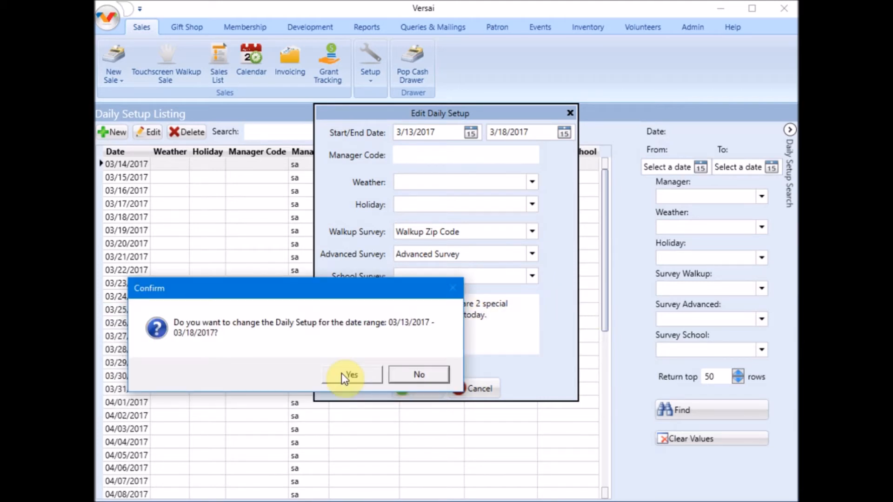
pyautogui.click(345, 373)
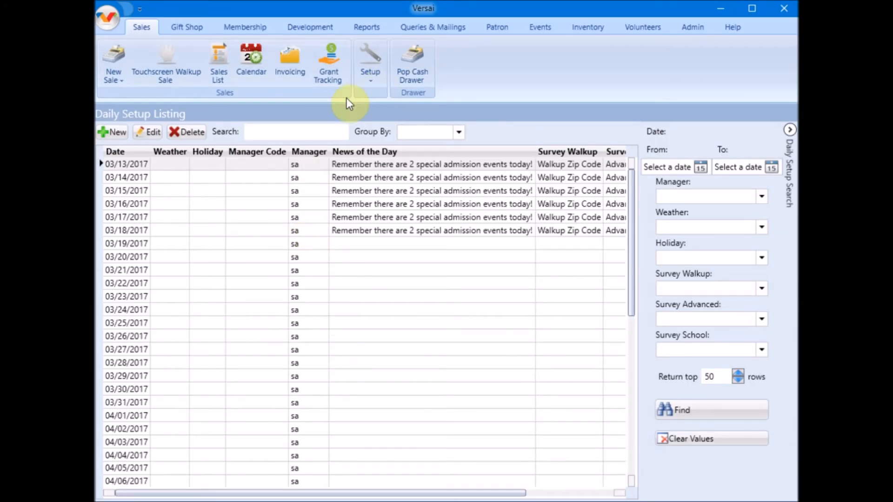
# Start a walkup sale and submit its questionnaire with Zip Code 53205, 1 for how many times visited, and Times Visited 1-5.
pyautogui.click(121, 68)
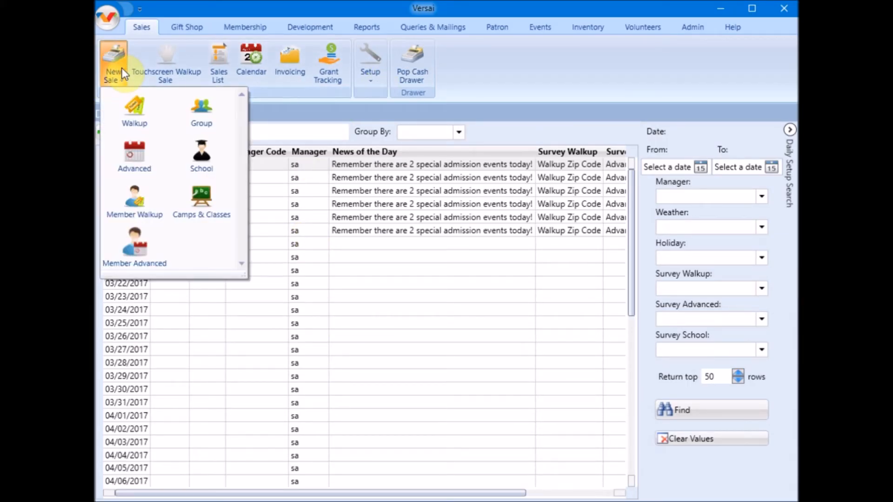
pyautogui.click(142, 104)
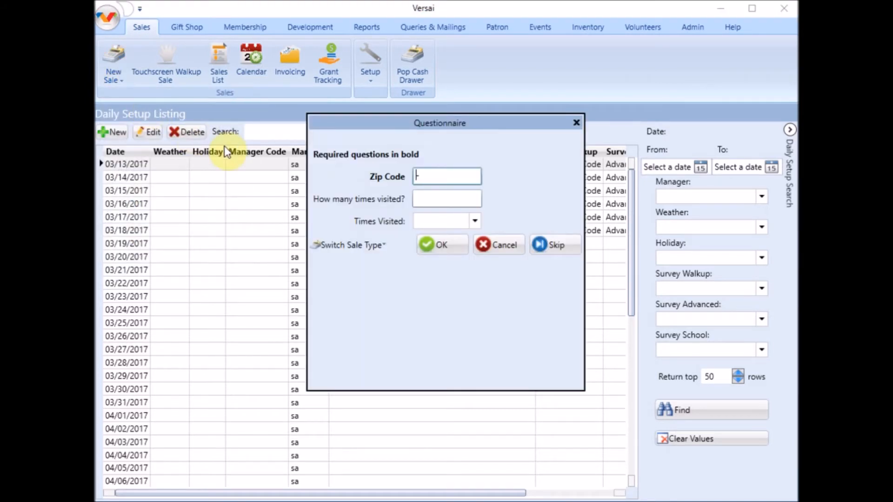
pyautogui.write('53205')
pyautogui.press('Tab')
pyautogui.write('1')
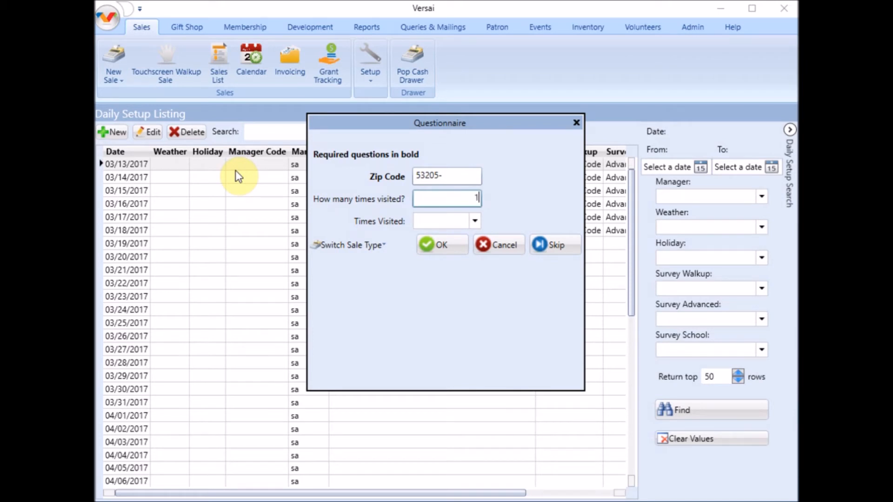
pyautogui.click(475, 221)
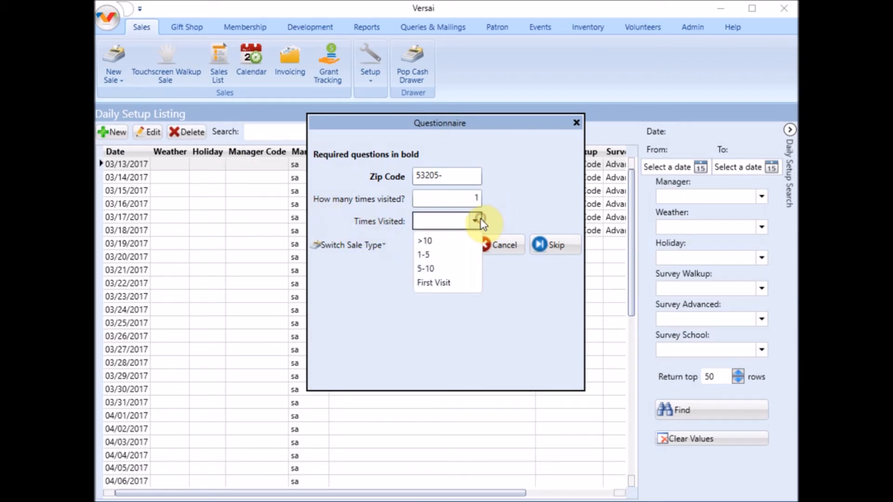
pyautogui.click(452, 254)
pyautogui.click(451, 253)
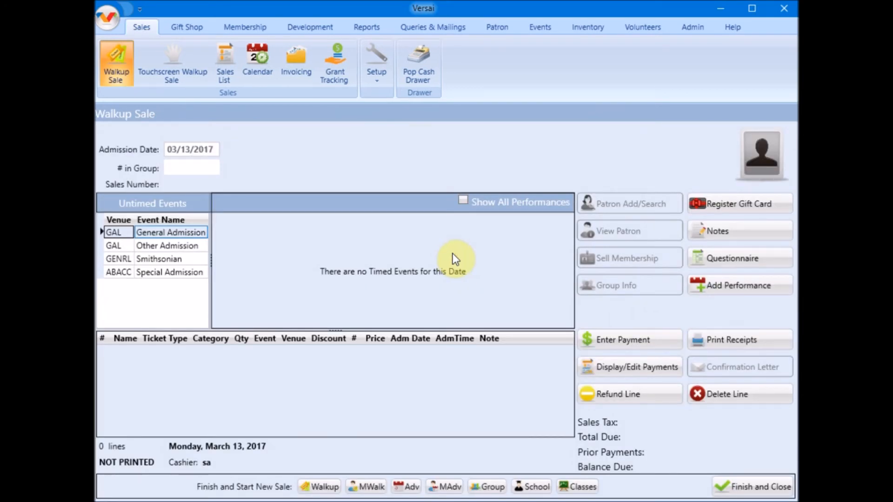
# Reopen the questionnaire from the walkup sale and choose the survey that asks for the area.
pyautogui.click(707, 259)
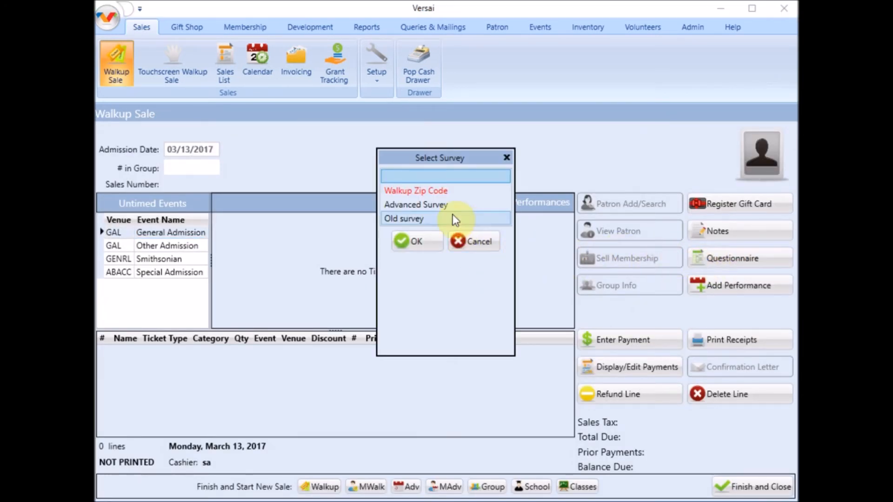
pyautogui.moveTo(434, 201); pyautogui.dragTo(429, 215)
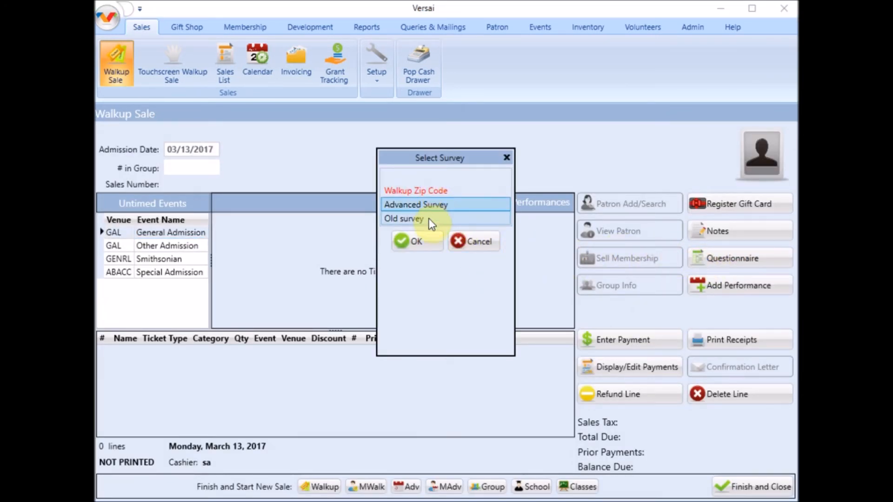
pyautogui.click(427, 234)
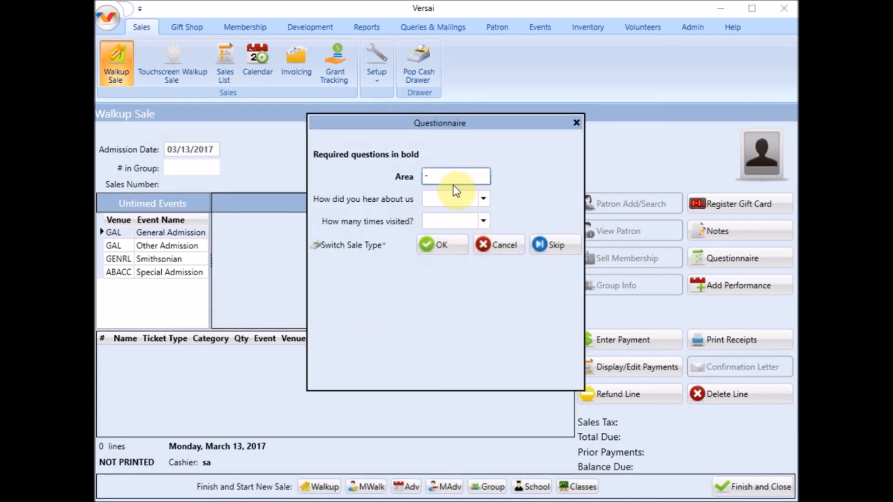
# Submit the survey with Area 53202, "Driving past" as how they heard about us and ">10" visits, and finish and close the sale.
pyautogui.write('53202')
pyautogui.click(442, 192)
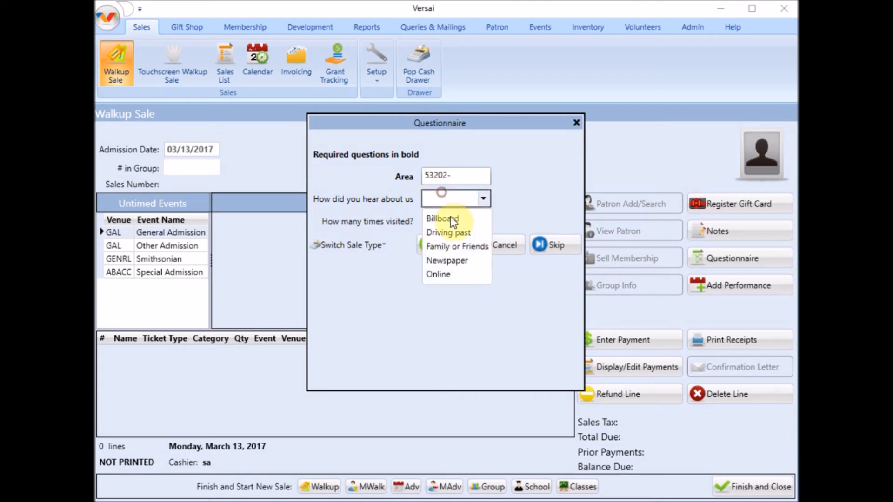
pyautogui.click(451, 229)
pyautogui.click(451, 226)
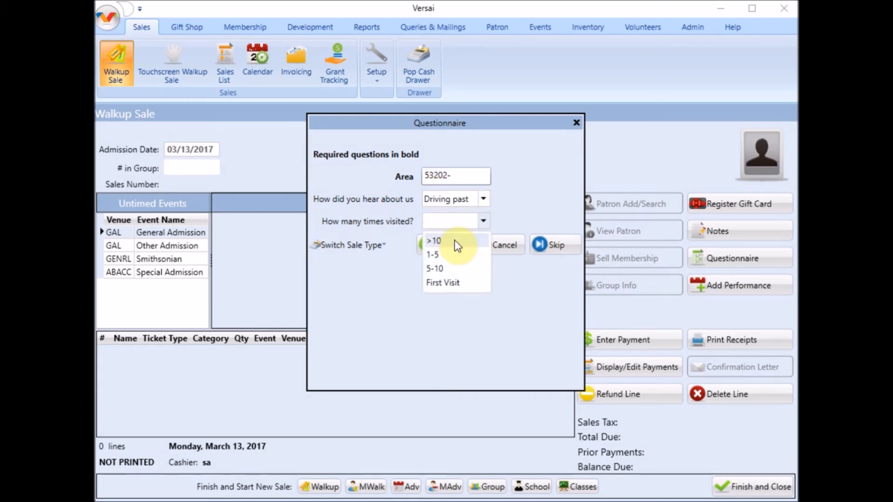
pyautogui.click(454, 241)
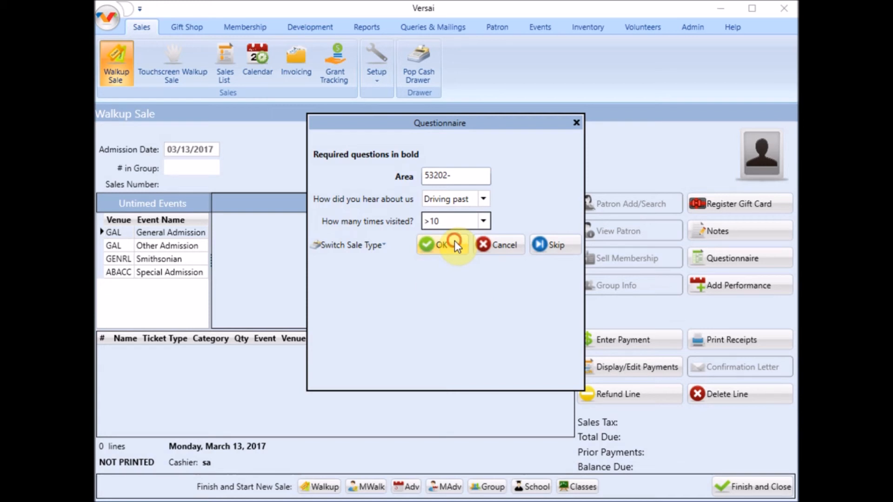
pyautogui.click(442, 245)
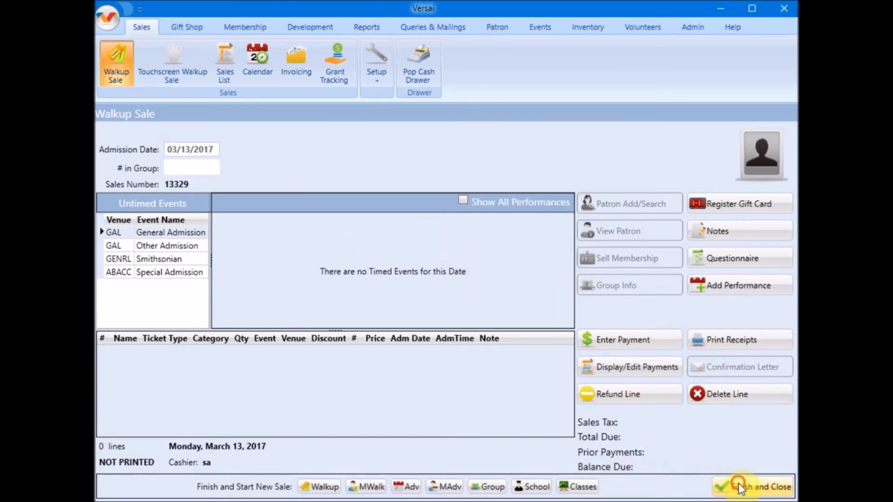
pyautogui.click(741, 488)
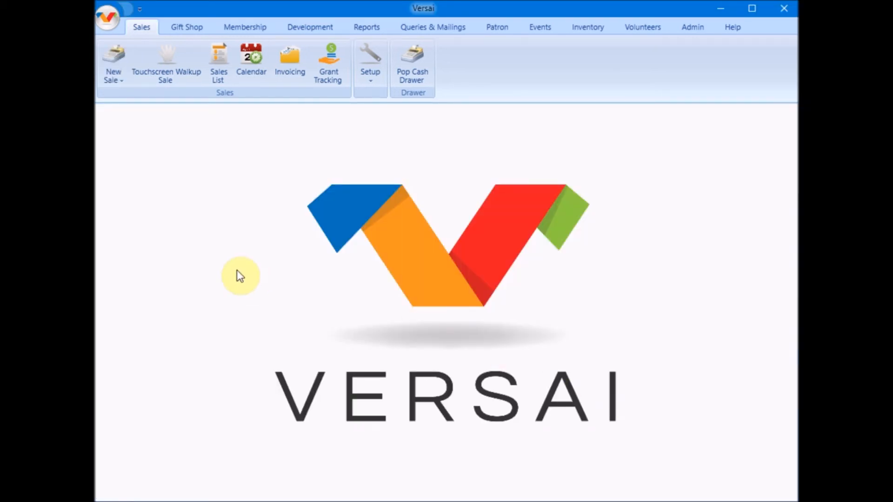